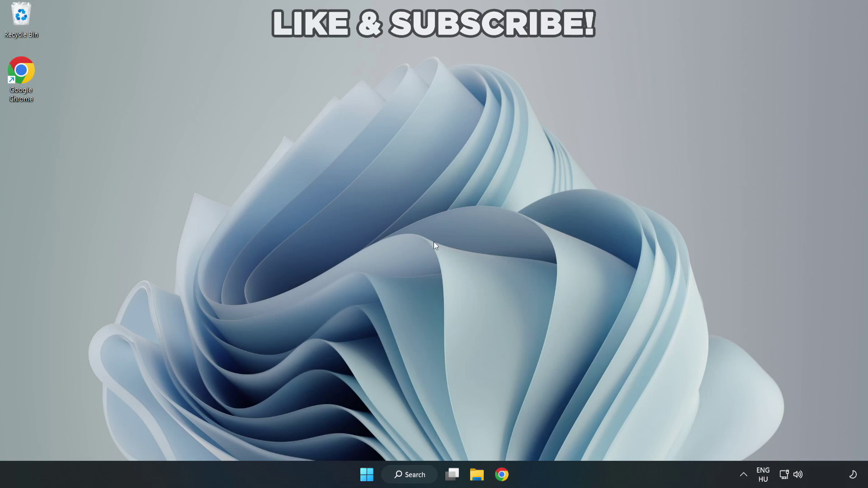
- Search for 'device manager' and launch Device Manager from the best match
{"action": "left_click", "coordinate": [414, 478]}
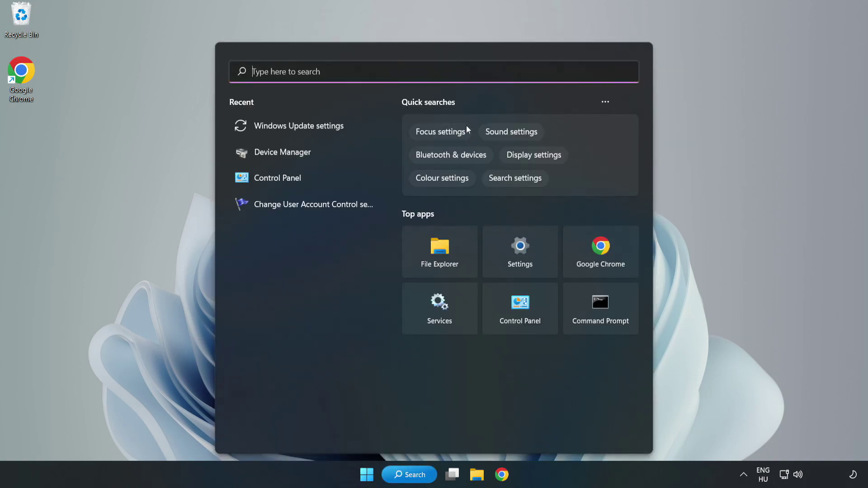
{"action": "type", "text": "device m"}
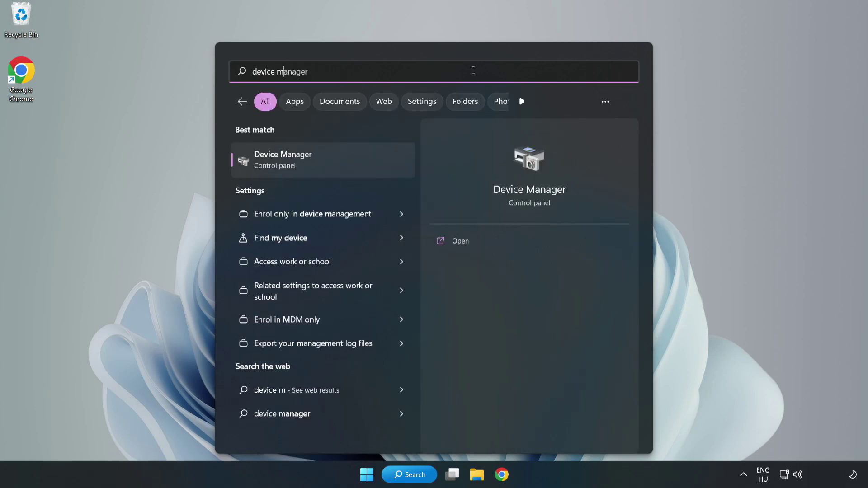
{"action": "type", "text": "anager"}
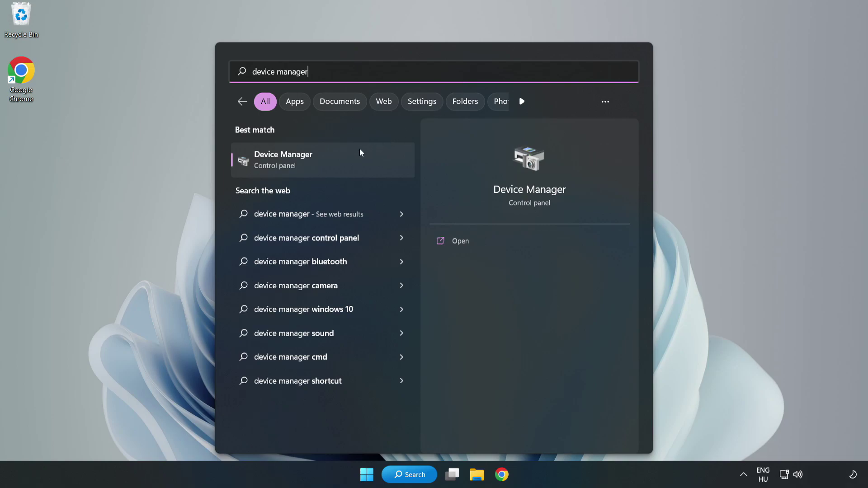
{"action": "left_click", "coordinate": [323, 166]}
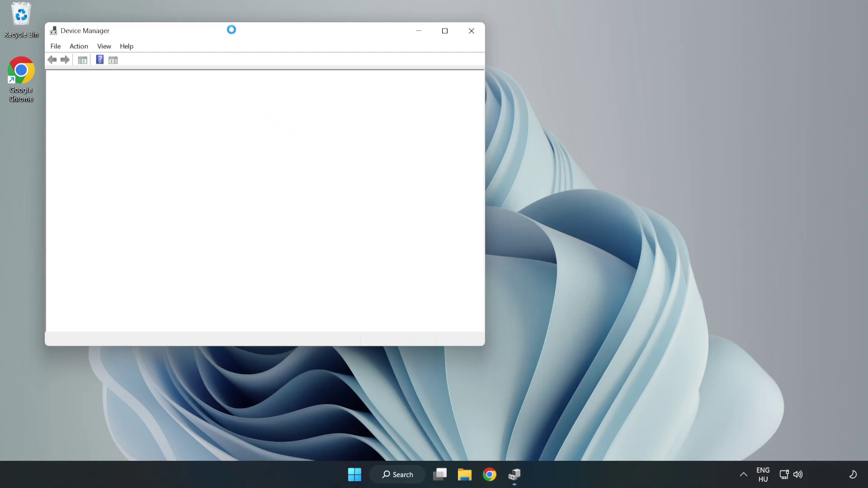
- Automatically search for a VMware SVGA 3D adapter driver; the best driver is already installed
{"action": "left_click_drag", "start_coordinate": [232, 34], "coordinate": [386, 78]}
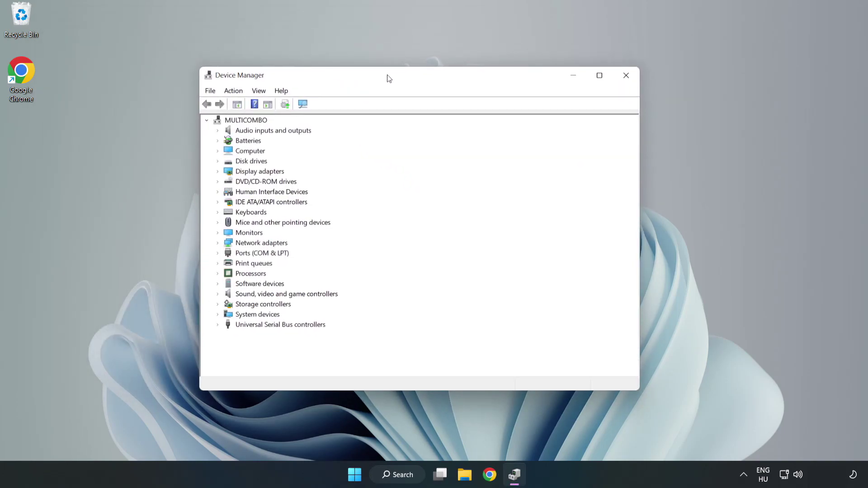
{"action": "left_click", "coordinate": [233, 174]}
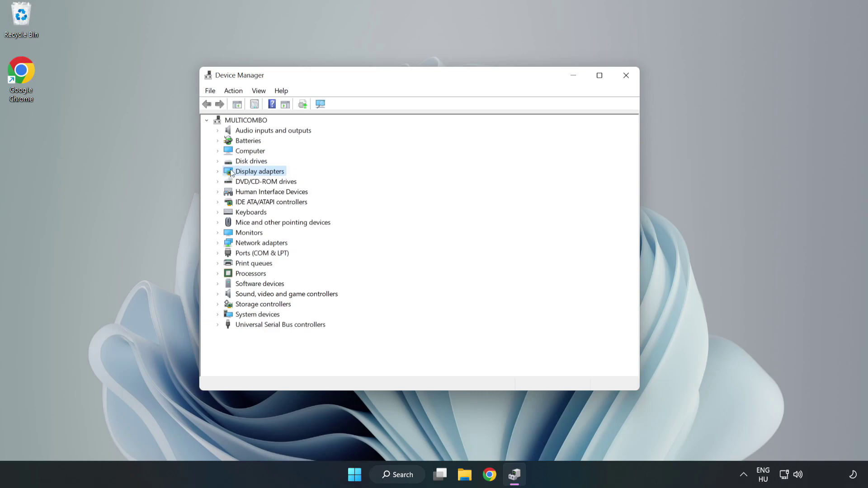
{"action": "left_click", "coordinate": [218, 172]}
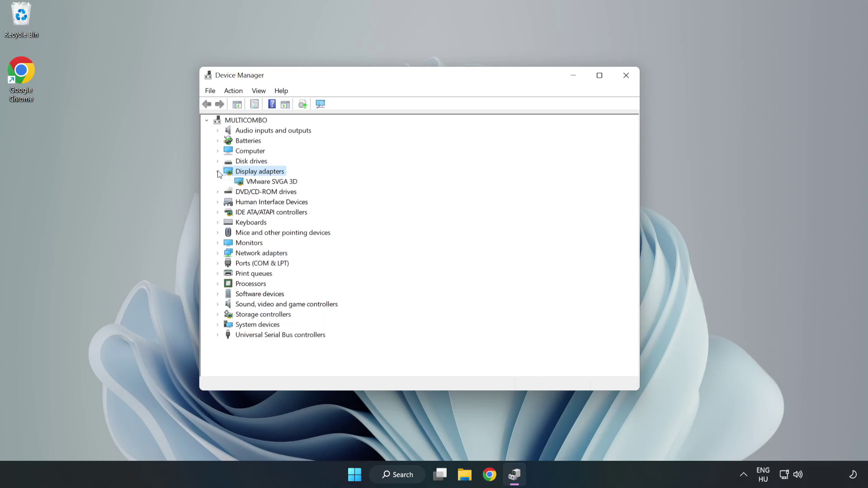
{"action": "left_click", "coordinate": [241, 181]}
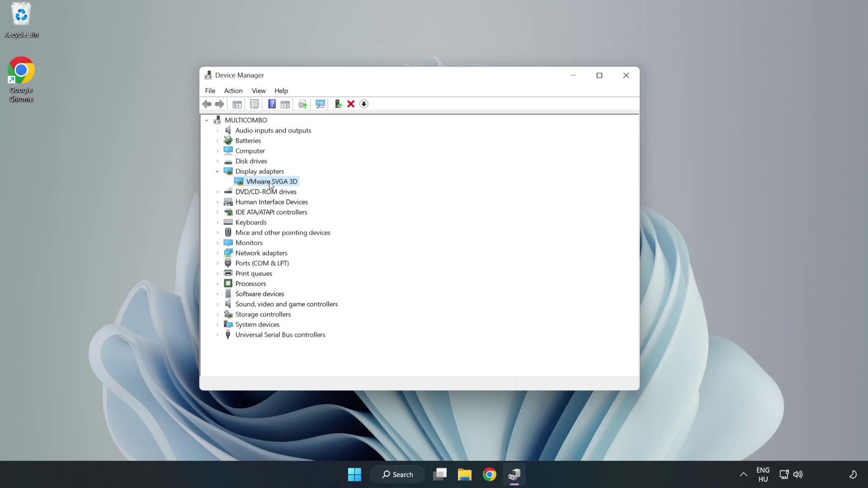
{"action": "right_click", "coordinate": [269, 183]}
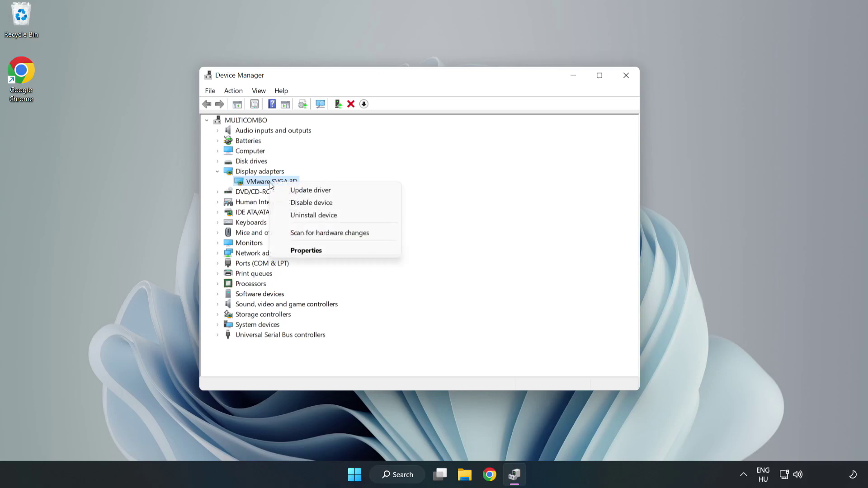
{"action": "left_click", "coordinate": [337, 195]}
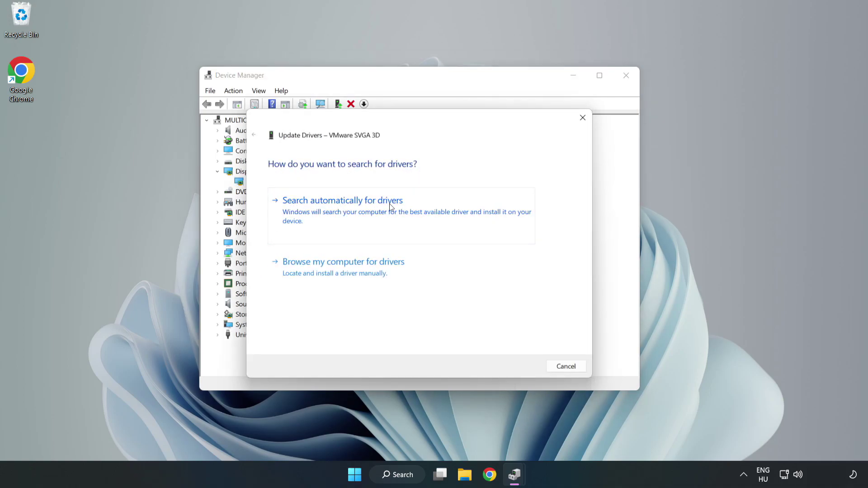
{"action": "left_click", "coordinate": [346, 211]}
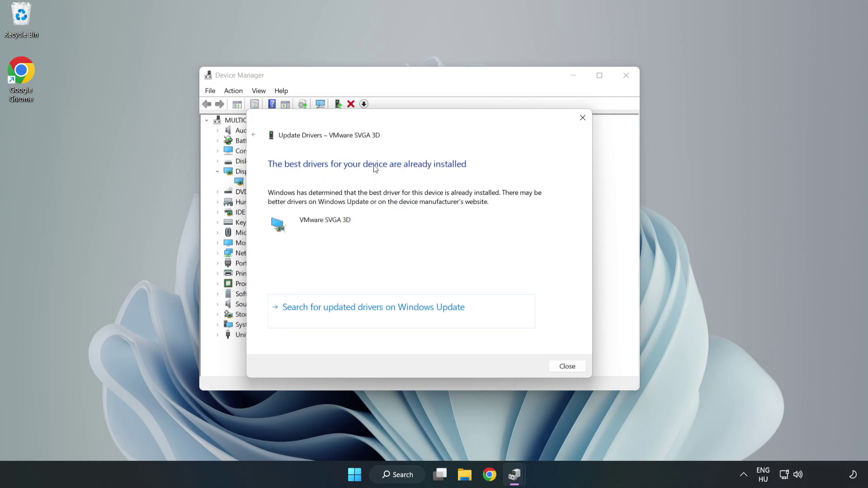
{"action": "left_click", "coordinate": [568, 367]}
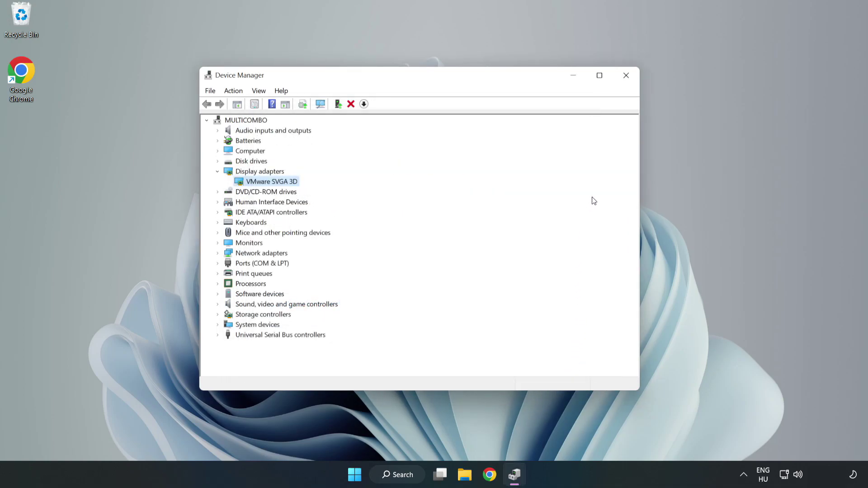
- Close Device Manager and check for updates in maximized Windows Update settings
{"action": "left_click", "coordinate": [626, 77]}
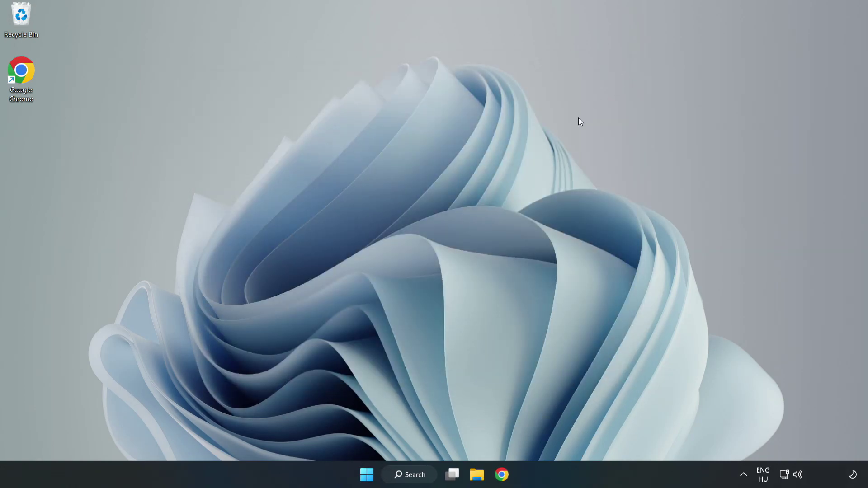
{"action": "left_click", "coordinate": [403, 475]}
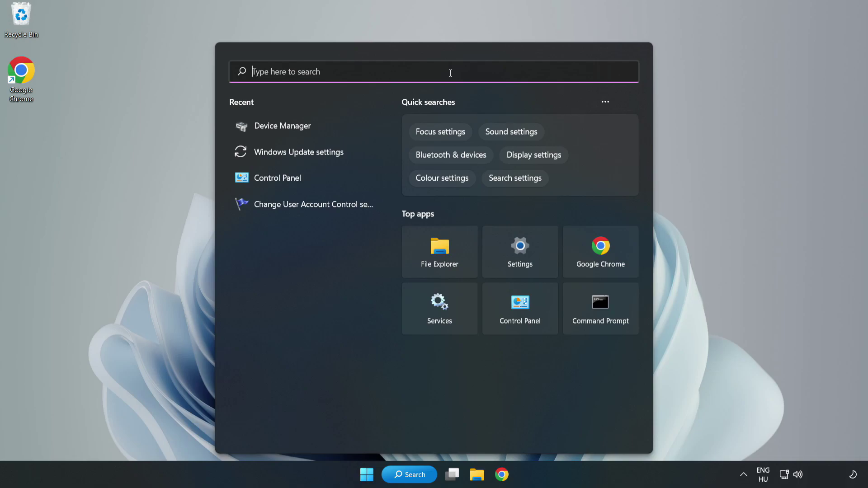
{"action": "type", "text": "updates"}
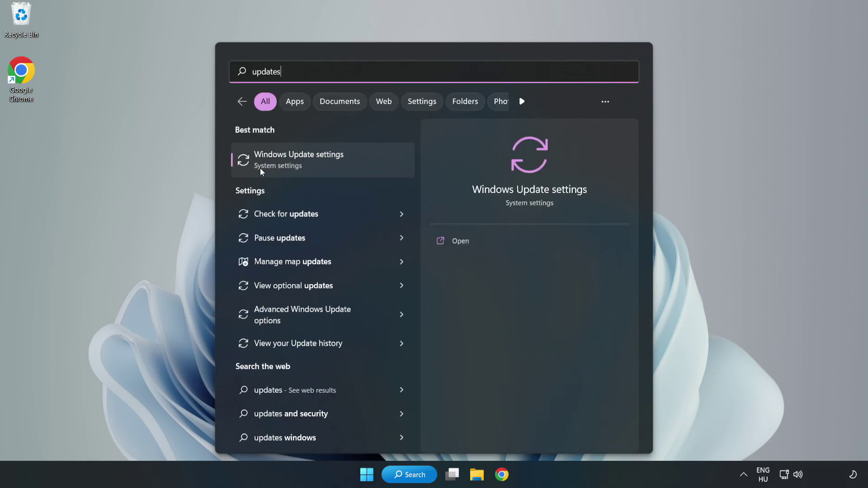
{"action": "left_click", "coordinate": [310, 165]}
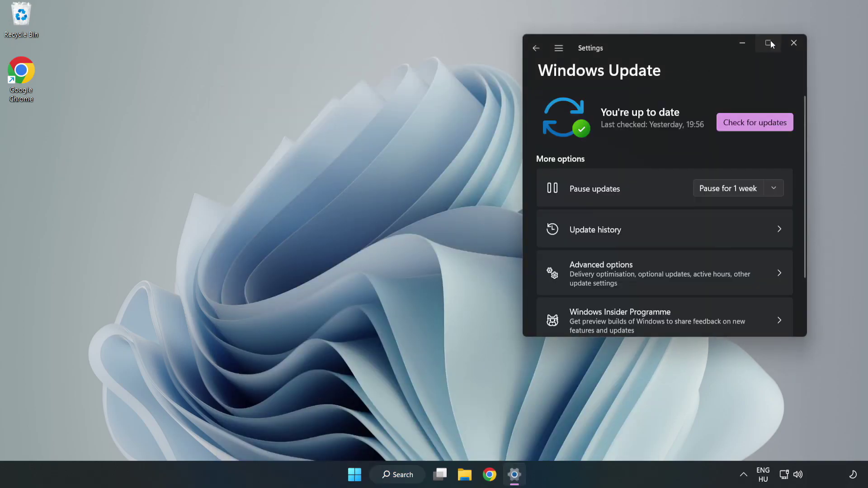
{"action": "left_click", "coordinate": [768, 44]}
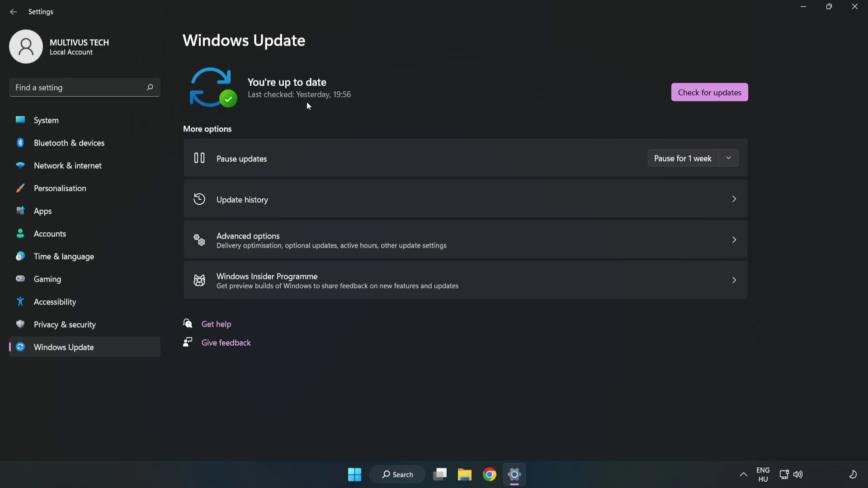
{"action": "left_click", "coordinate": [713, 94]}
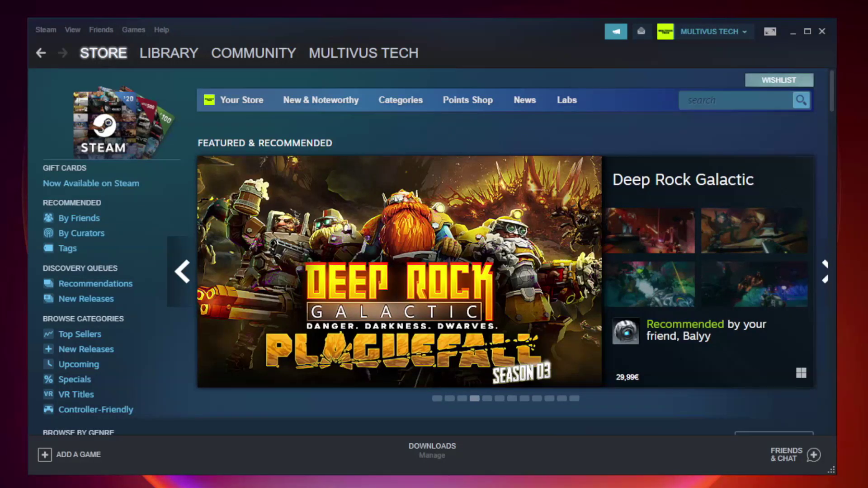
- Verify integrity of Unturned's local files from its Steam properties, validating all 9192 files
{"action": "mouse_move", "coordinate": [172, 53]}
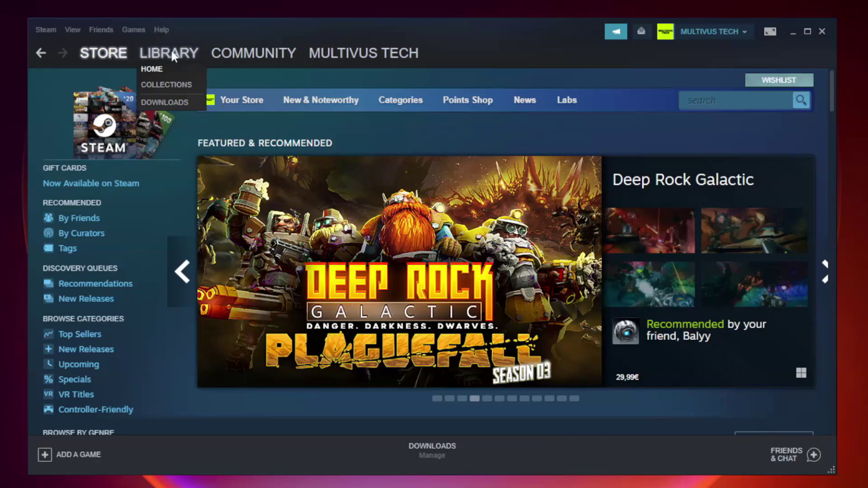
{"action": "left_click", "coordinate": [176, 58]}
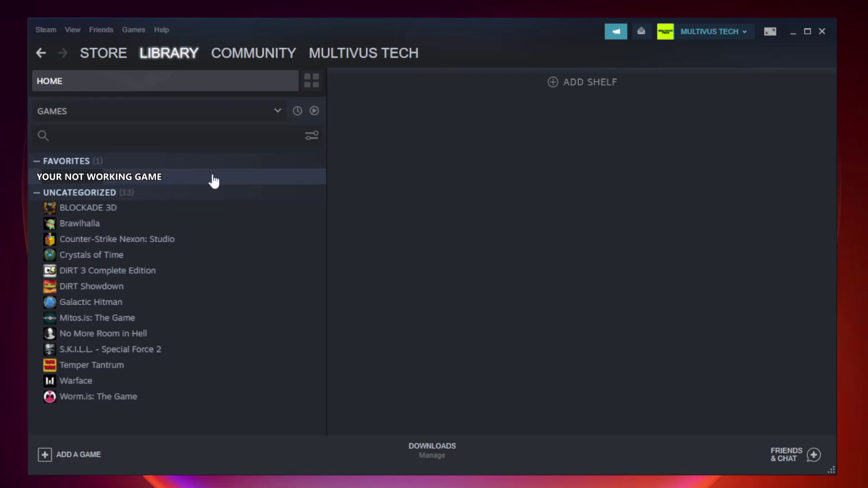
{"action": "right_click", "coordinate": [188, 180]}
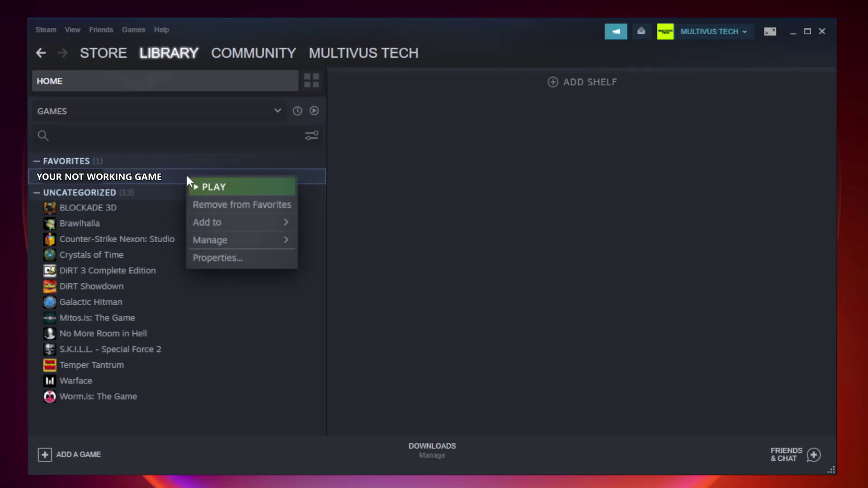
{"action": "left_click", "coordinate": [239, 259]}
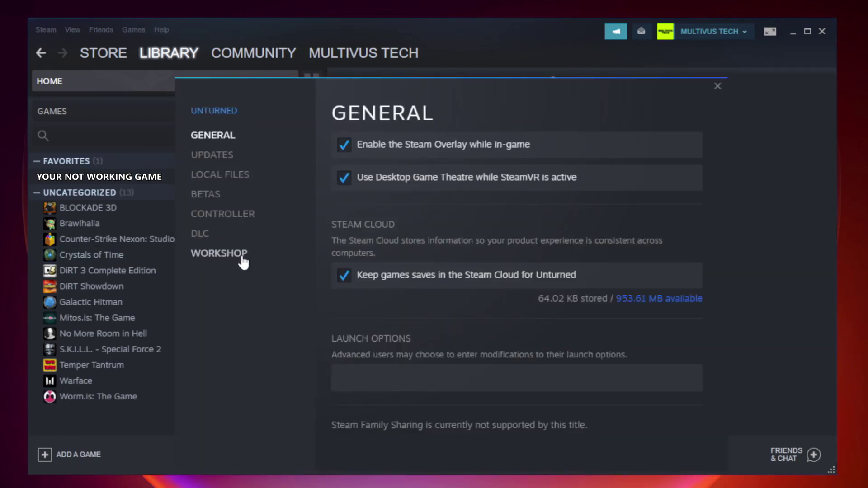
{"action": "left_click", "coordinate": [231, 180]}
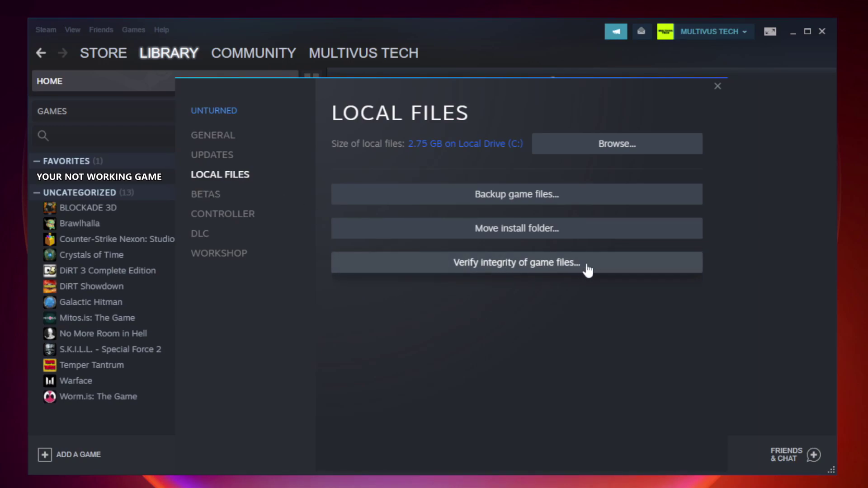
{"action": "left_click", "coordinate": [526, 270]}
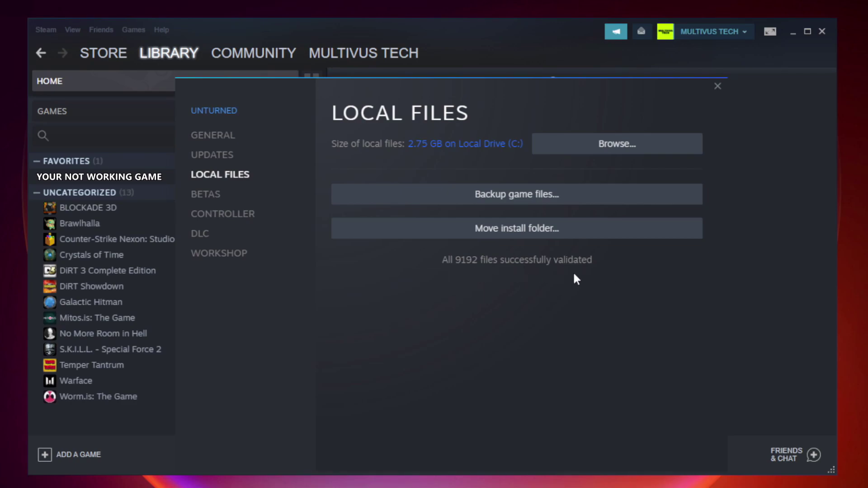
- Browse to the game's install folder and show the YOUR NOT WORKING GAME shortcut's properties
{"action": "left_click", "coordinate": [620, 153]}
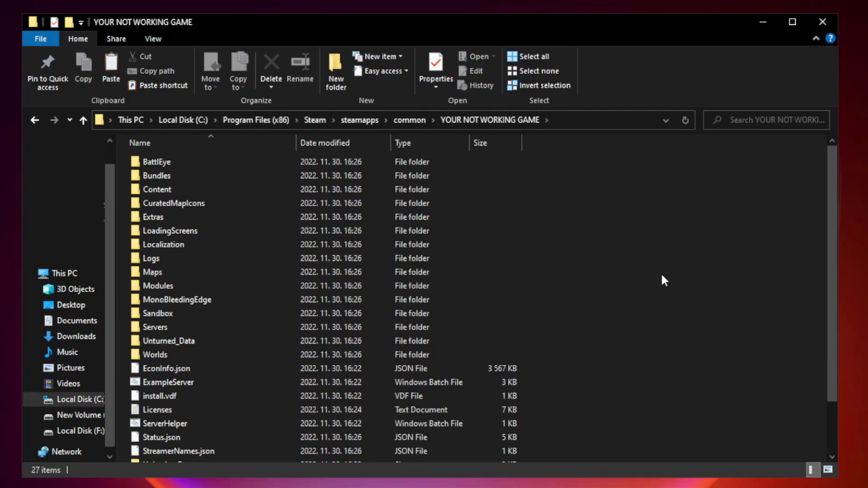
{"action": "left_click_drag", "start_coordinate": [832, 237], "coordinate": [834, 311]}
{"action": "left_click", "coordinate": [346, 455]}
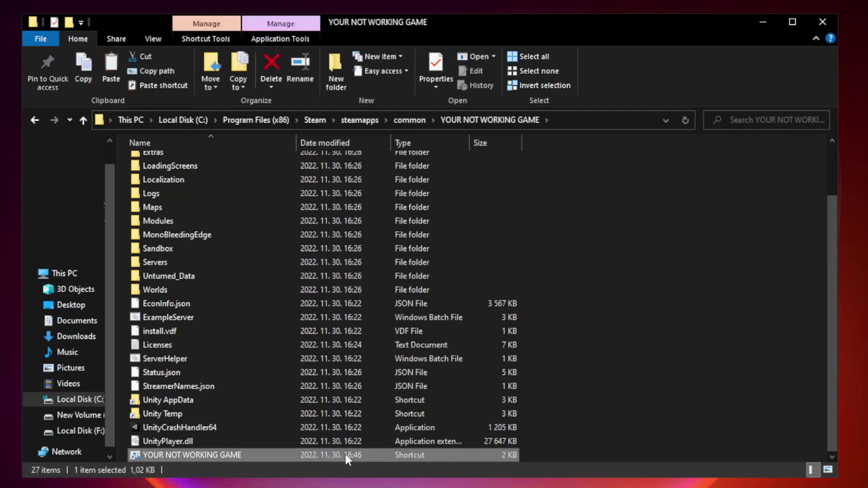
{"action": "right_click", "coordinate": [294, 455]}
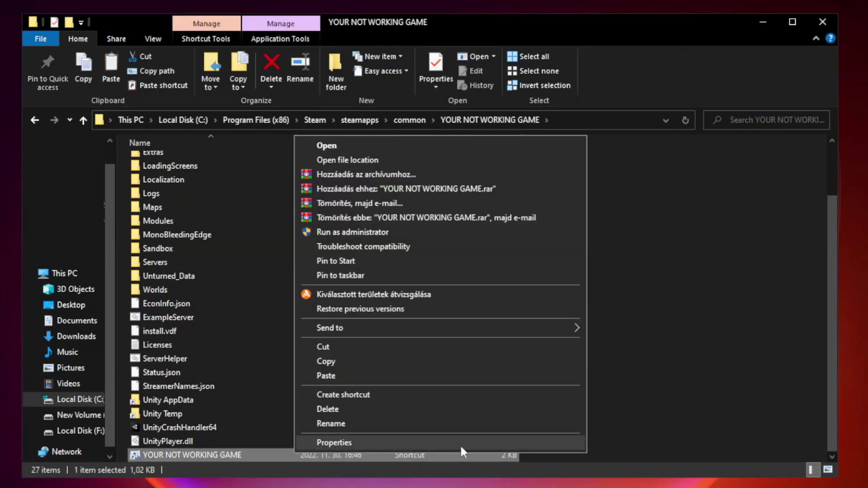
{"action": "left_click", "coordinate": [437, 447]}
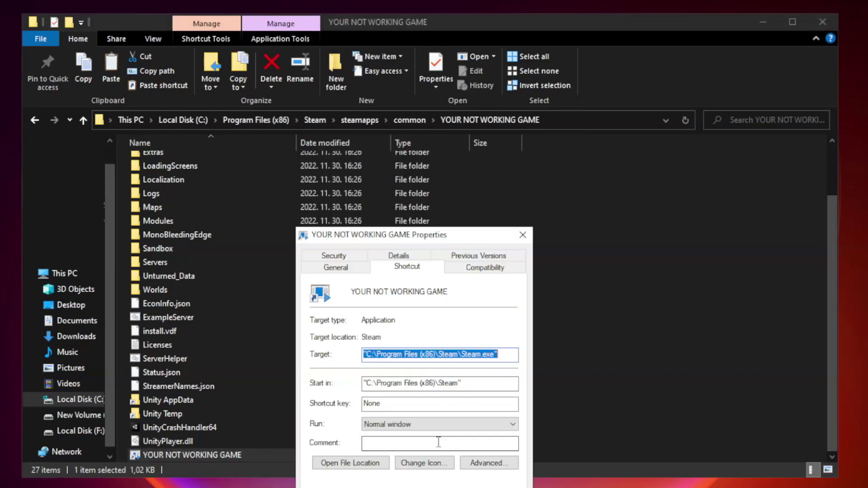
{"action": "left_click_drag", "start_coordinate": [431, 239], "coordinate": [433, 104]}
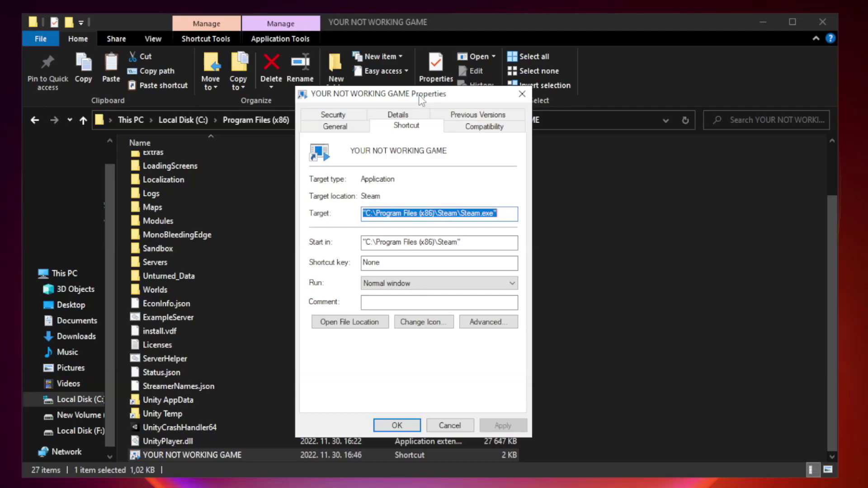
- Set the shortcut to Windows 8 compatibility mode, fullscreen optimizations disabled, run as administrator
{"action": "left_click", "coordinate": [483, 131]}
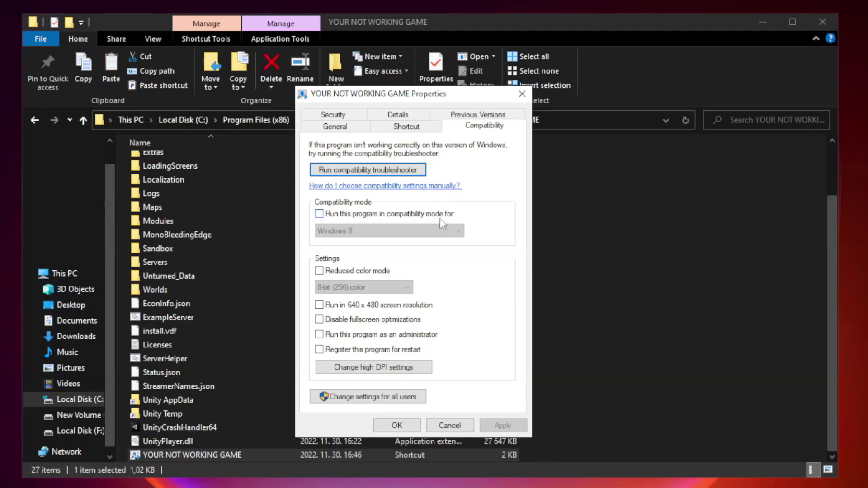
{"action": "left_click", "coordinate": [348, 218]}
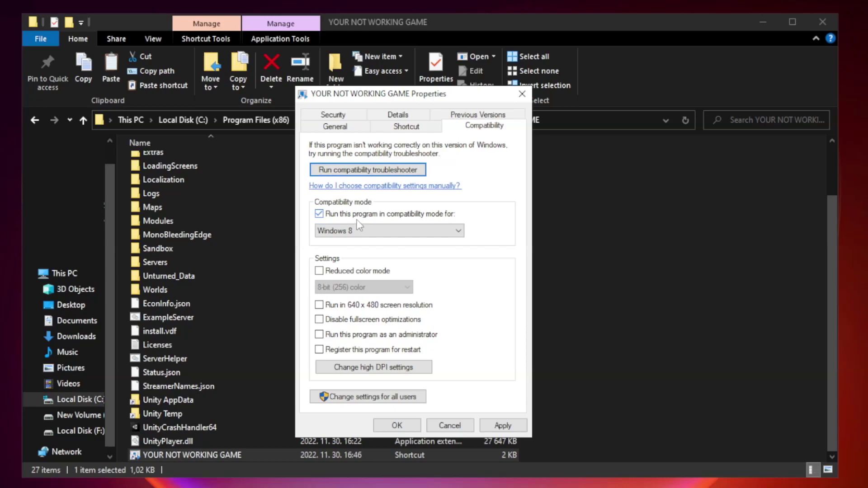
{"action": "left_click", "coordinate": [385, 231]}
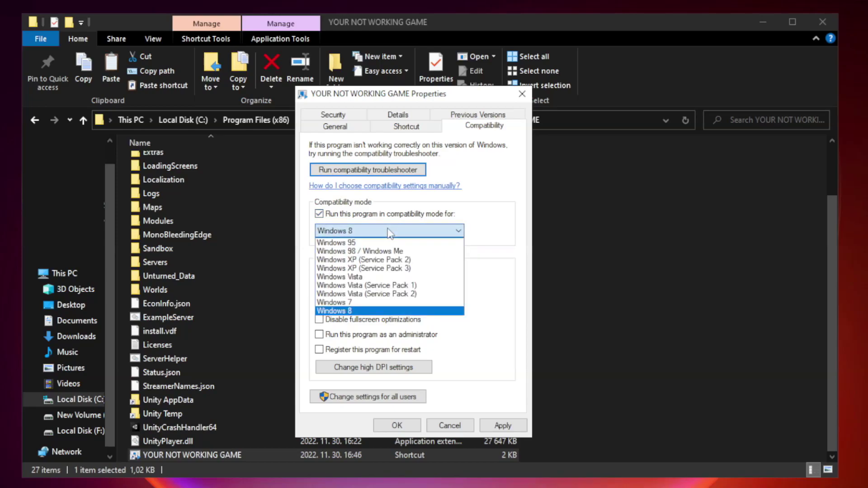
{"action": "left_click", "coordinate": [367, 312]}
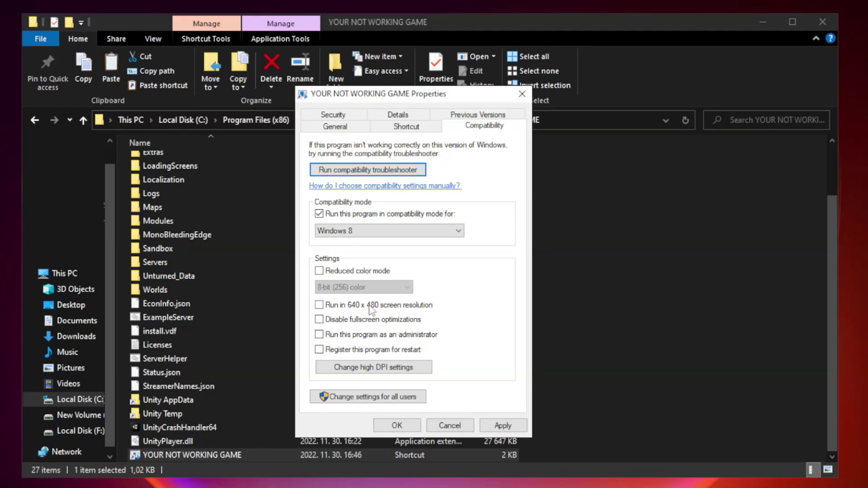
{"action": "left_click", "coordinate": [340, 323]}
{"action": "left_click", "coordinate": [342, 338]}
{"action": "left_click", "coordinate": [503, 426]}
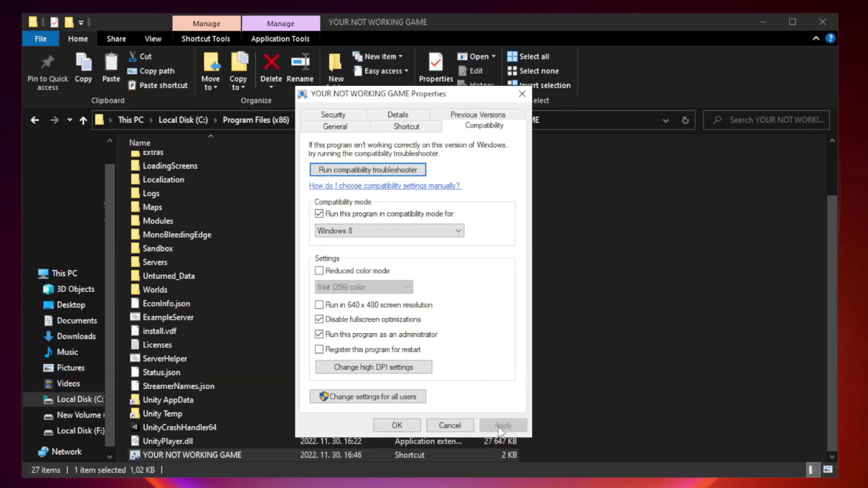
{"action": "left_click", "coordinate": [396, 426]}
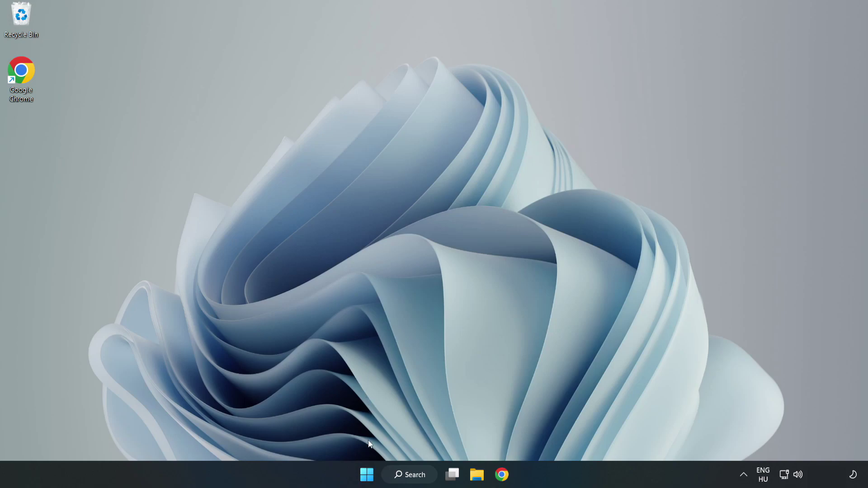
- Bring up the Start button's quick-link menu
{"action": "right_click", "coordinate": [369, 477]}
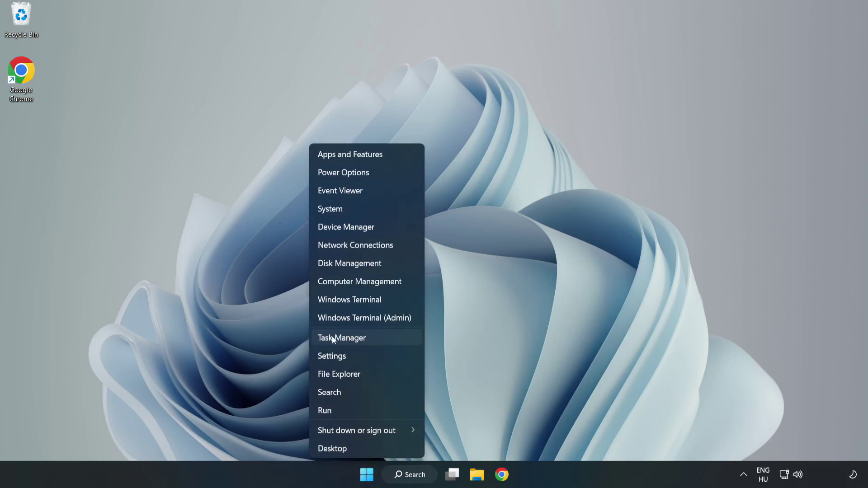
- In Task Manager, disable Cortana, Microsoft Edge, Microsoft Teams and Phone Link at startup, then close it
{"action": "left_click", "coordinate": [365, 338]}
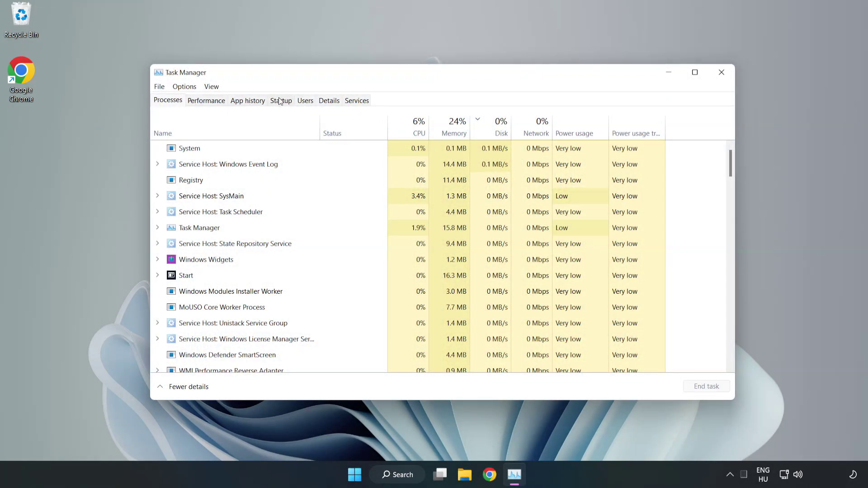
{"action": "left_click", "coordinate": [282, 103]}
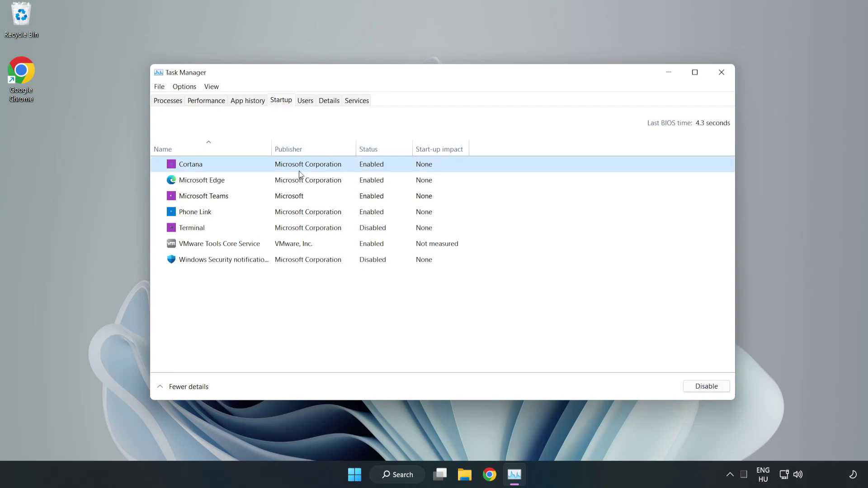
{"action": "left_click", "coordinate": [704, 386]}
{"action": "left_click", "coordinate": [375, 179]}
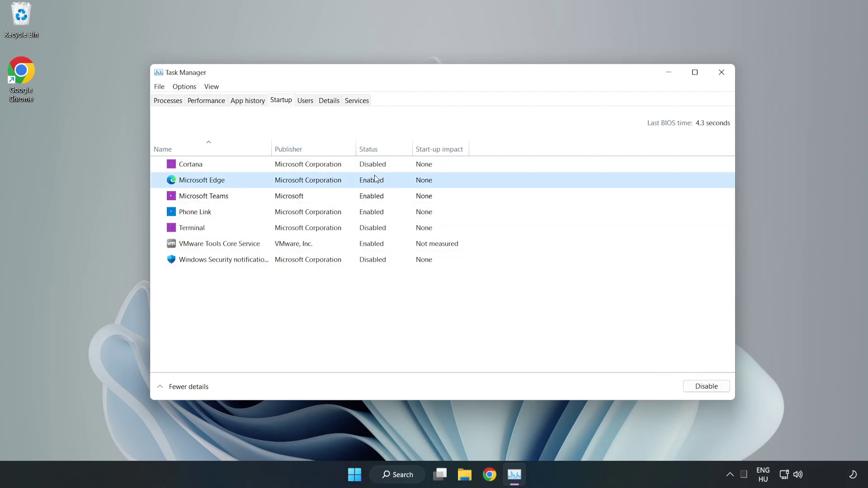
{"action": "left_click", "coordinate": [706, 386]}
{"action": "left_click", "coordinate": [307, 198]}
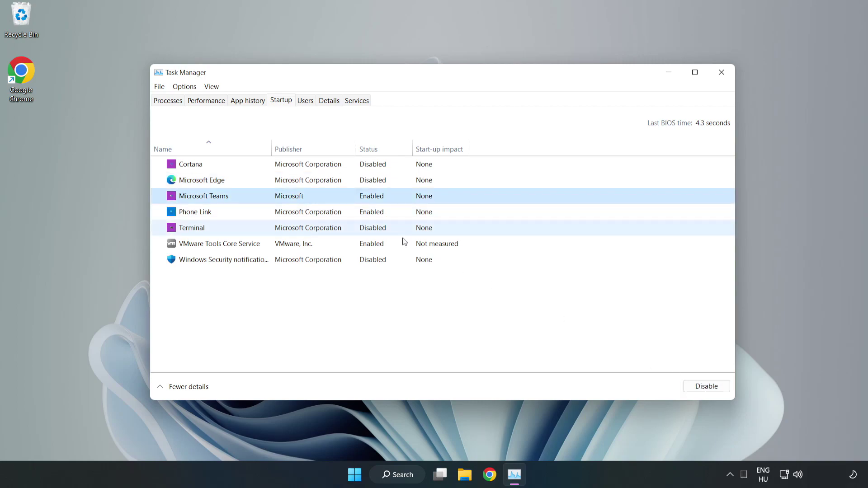
{"action": "left_click", "coordinate": [706, 386]}
{"action": "left_click", "coordinate": [290, 214]}
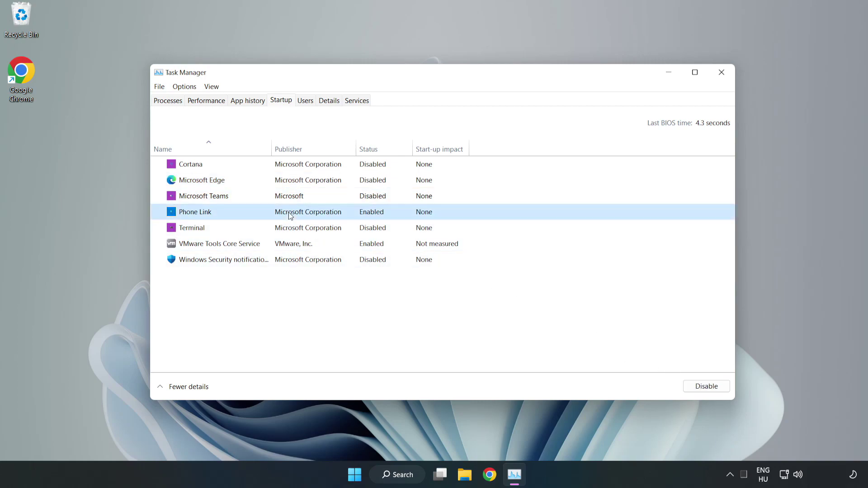
{"action": "left_click", "coordinate": [706, 387]}
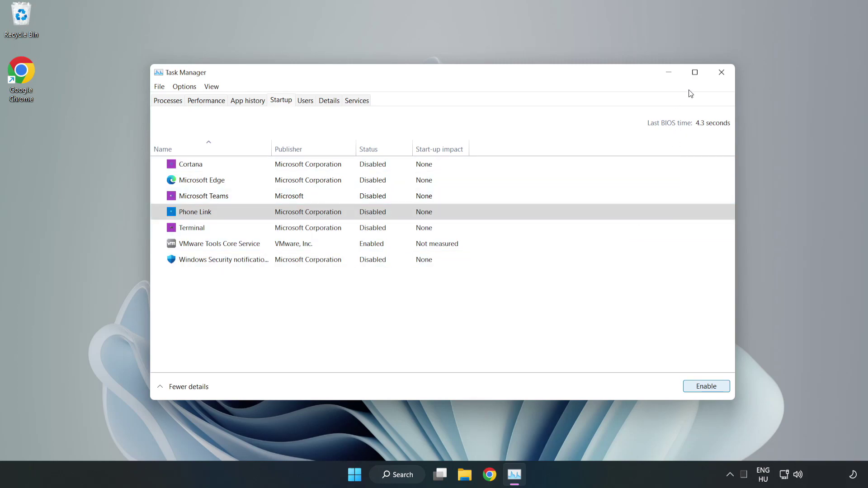
{"action": "left_click", "coordinate": [722, 74]}
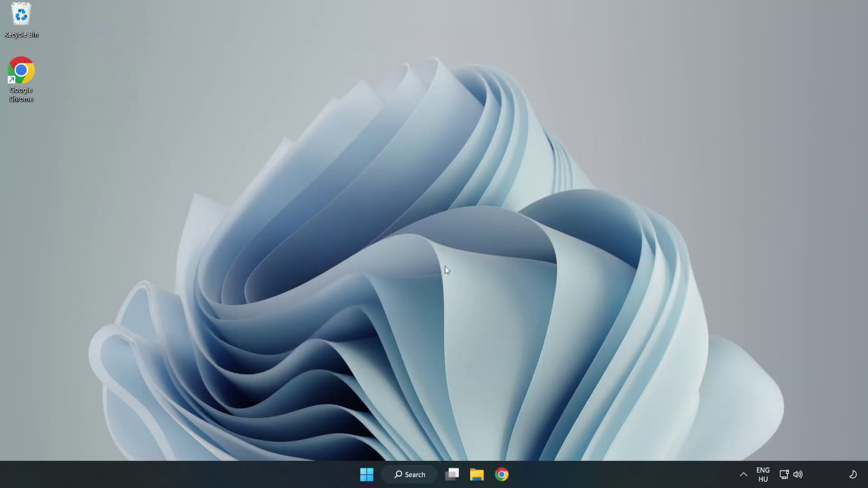
- Search 'cmd' and show the Command Prompt result's additional actions
{"action": "left_click", "coordinate": [418, 473]}
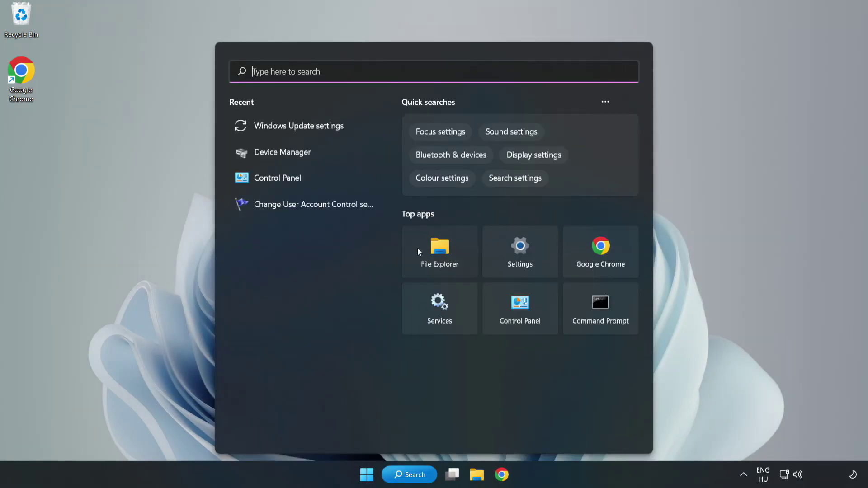
{"action": "type", "text": "cmd"}
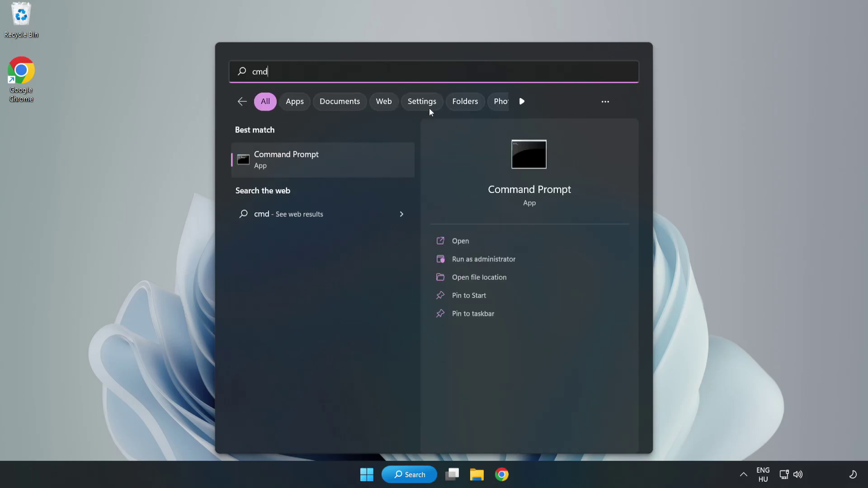
{"action": "right_click", "coordinate": [341, 164]}
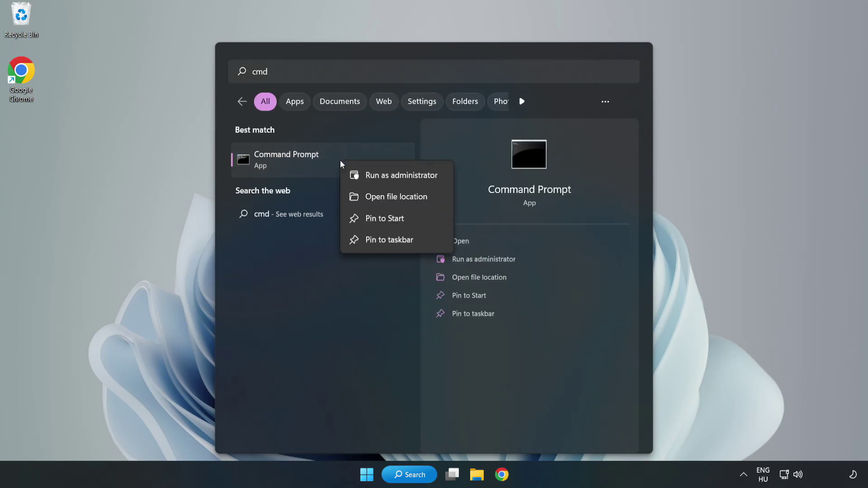
- Run sfc /scannow in an administrator Command Prompt, finding no integrity violations, then close it
{"action": "left_click", "coordinate": [375, 176]}
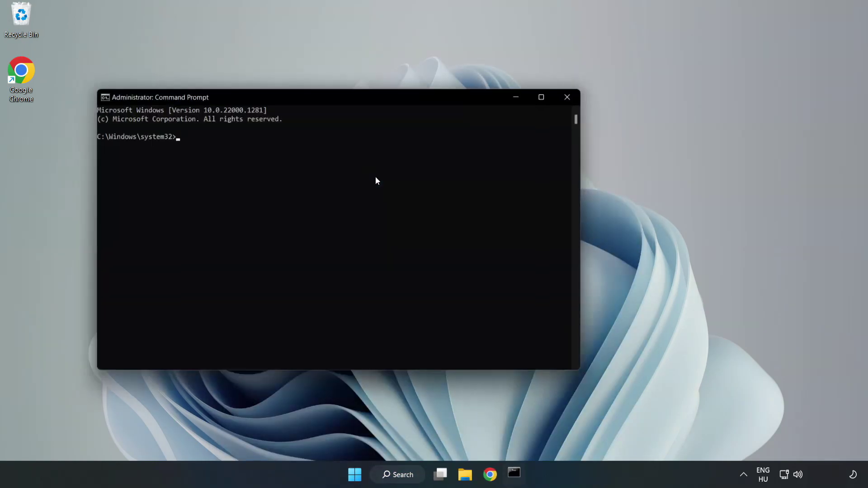
{"action": "left_click_drag", "start_coordinate": [347, 96], "coordinate": [442, 99]}
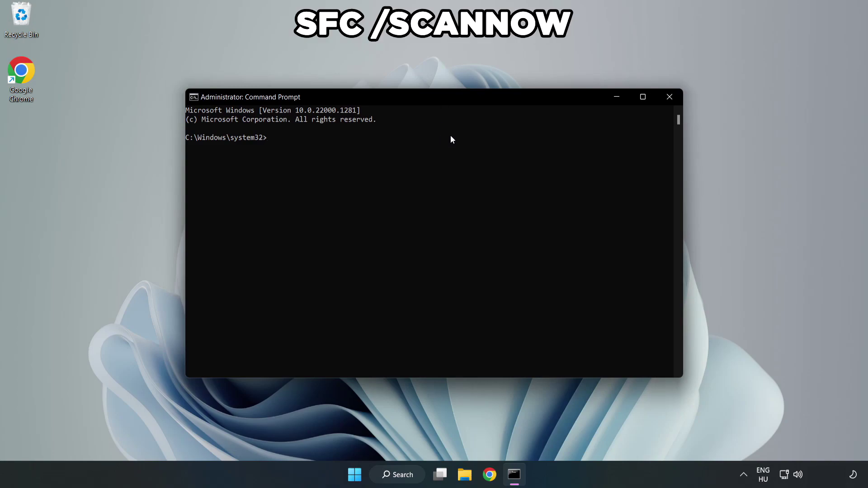
{"action": "type", "text": "sfc /scannow"}
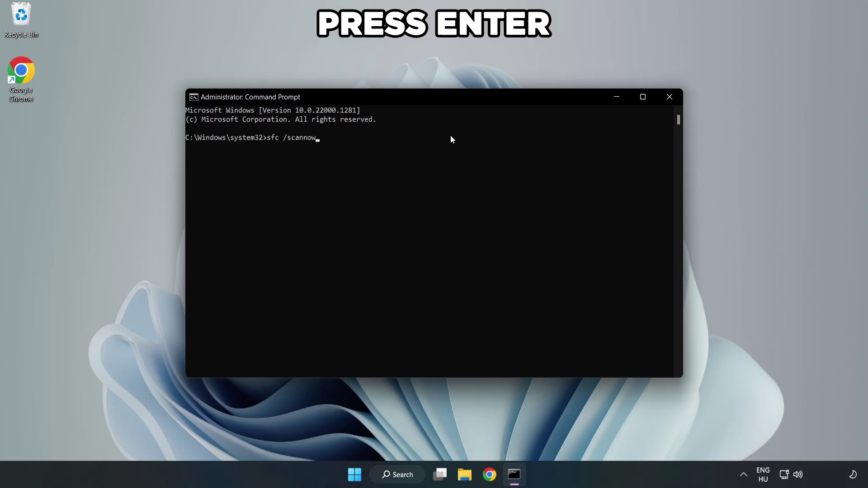
{"action": "key", "text": "Return"}
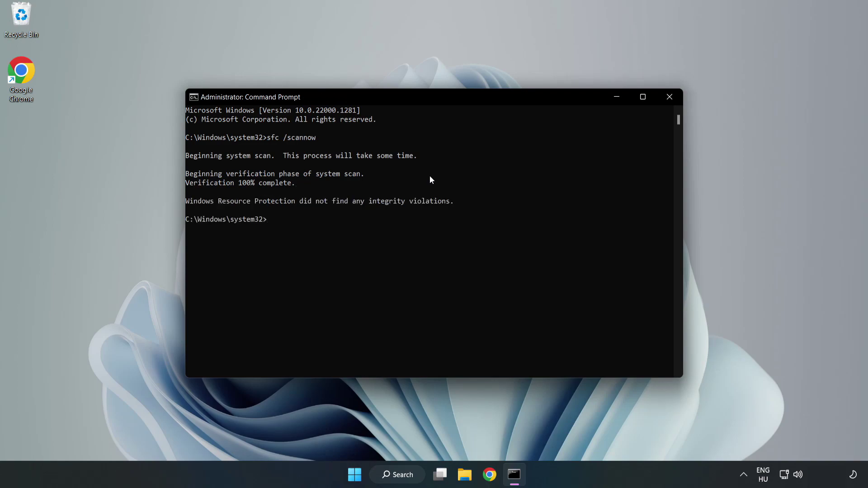
{"action": "left_click", "coordinate": [668, 103]}
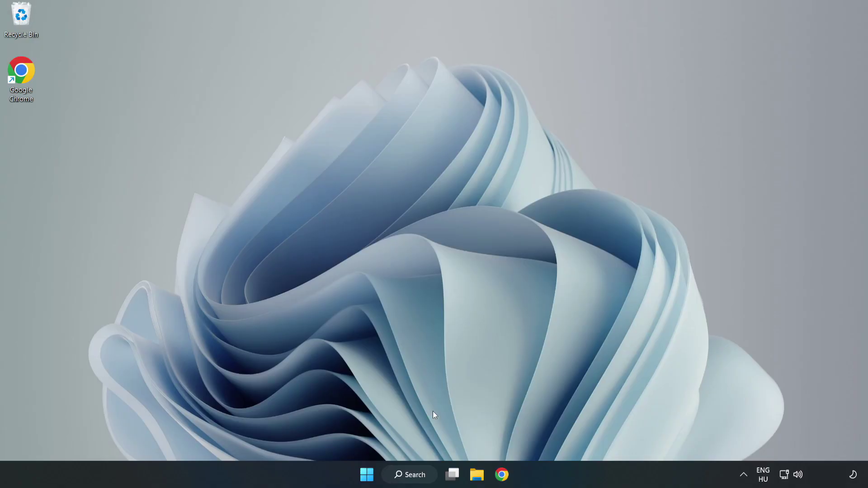
- Search for 'security' and launch the Windows Security app
{"action": "left_click", "coordinate": [413, 479]}
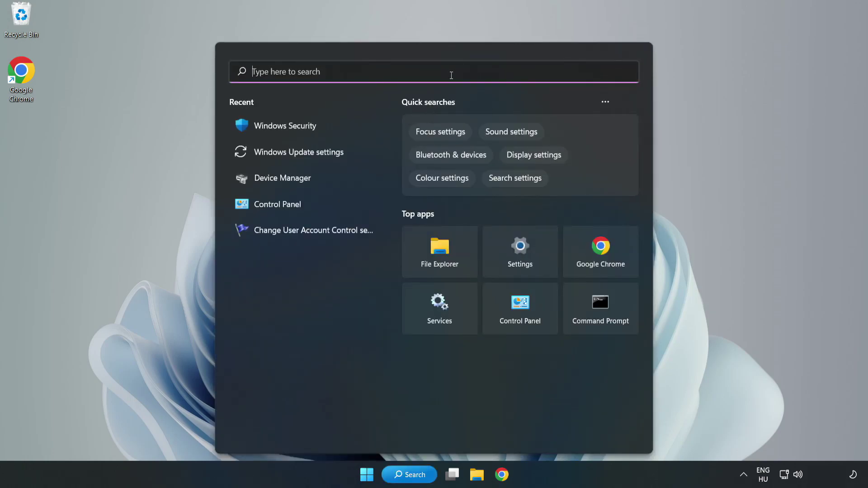
{"action": "type", "text": "secu"}
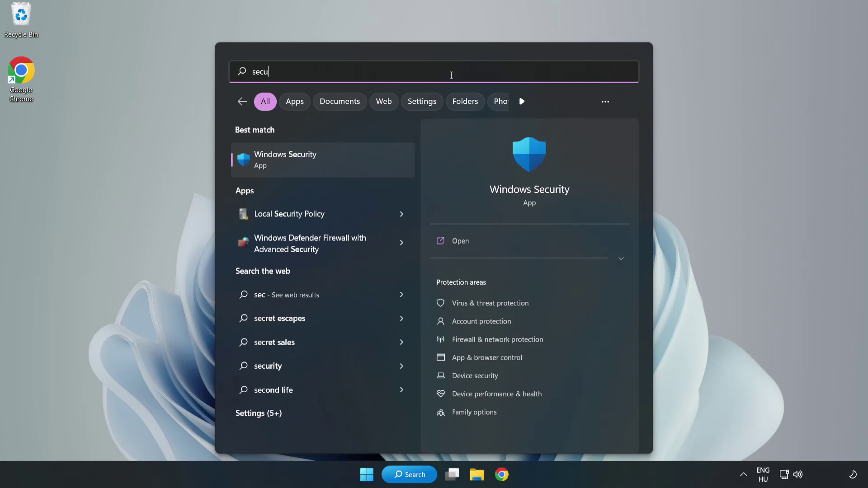
{"action": "type", "text": "rity"}
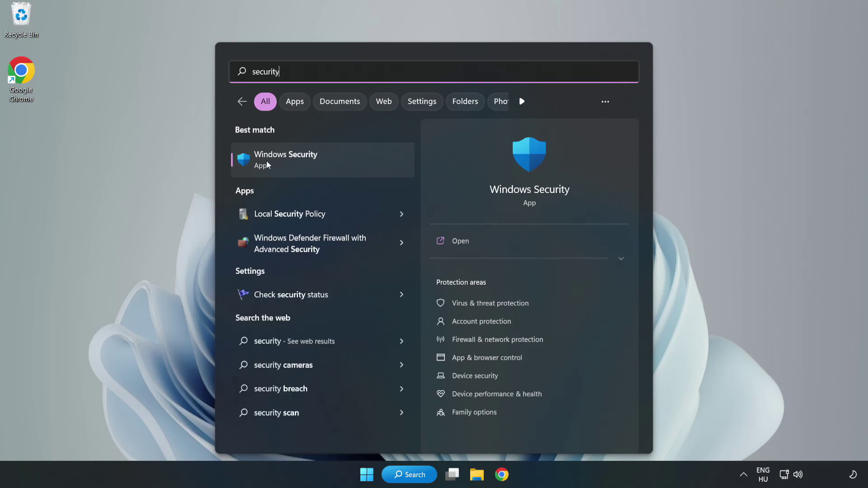
{"action": "left_click", "coordinate": [309, 168]}
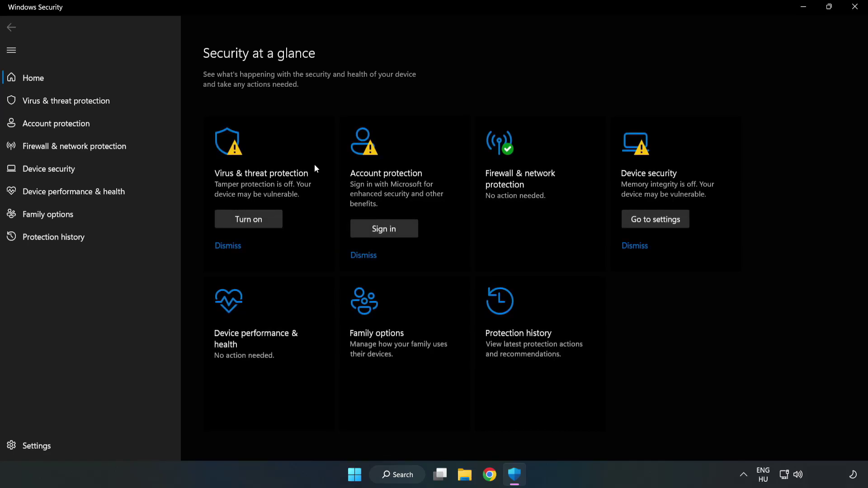
- Go to Virus & threat protection settings and open the Defender exclusions list
{"action": "left_click", "coordinate": [56, 104]}
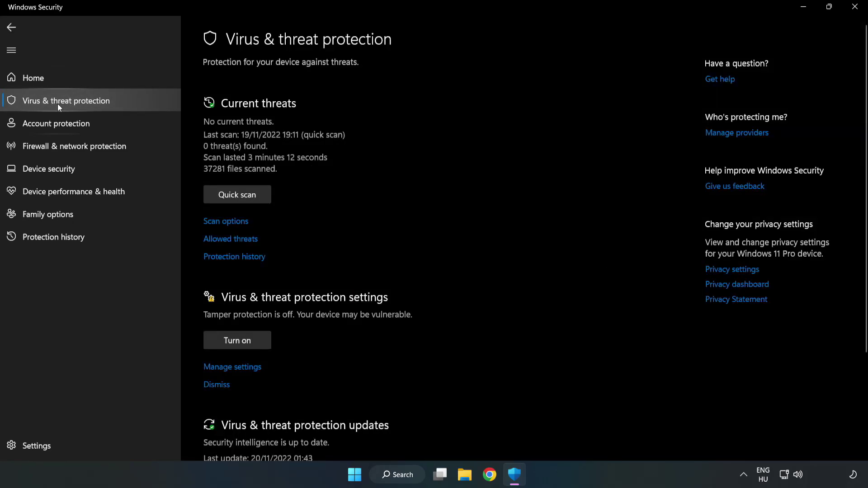
{"action": "scroll", "coordinate": [453, 178], "scroll_direction": "down", "scroll_amount": 3}
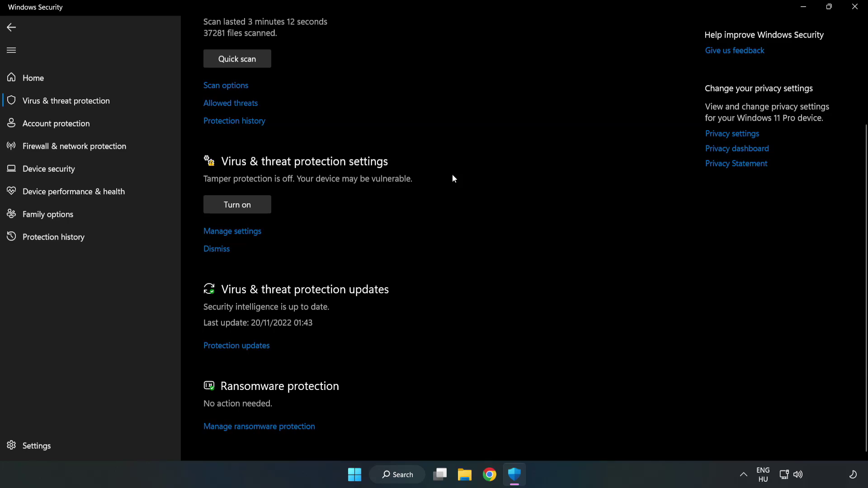
{"action": "left_click", "coordinate": [237, 233]}
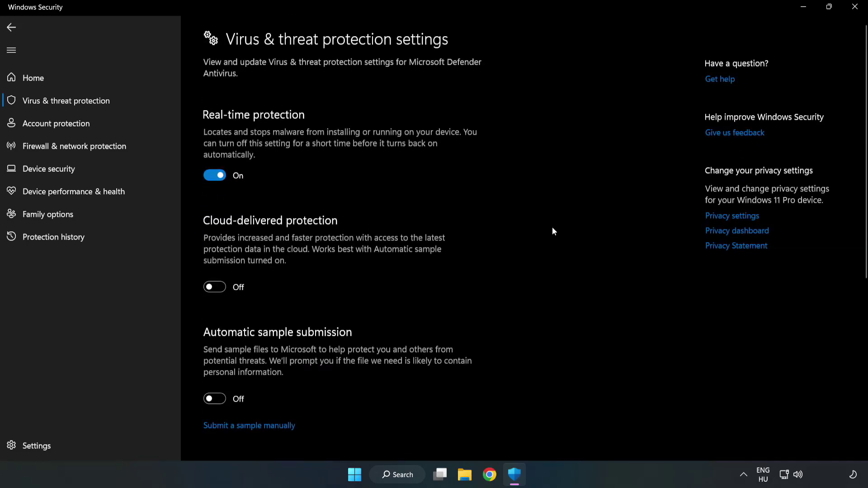
{"action": "scroll", "coordinate": [552, 228], "scroll_direction": "down", "scroll_amount": 5}
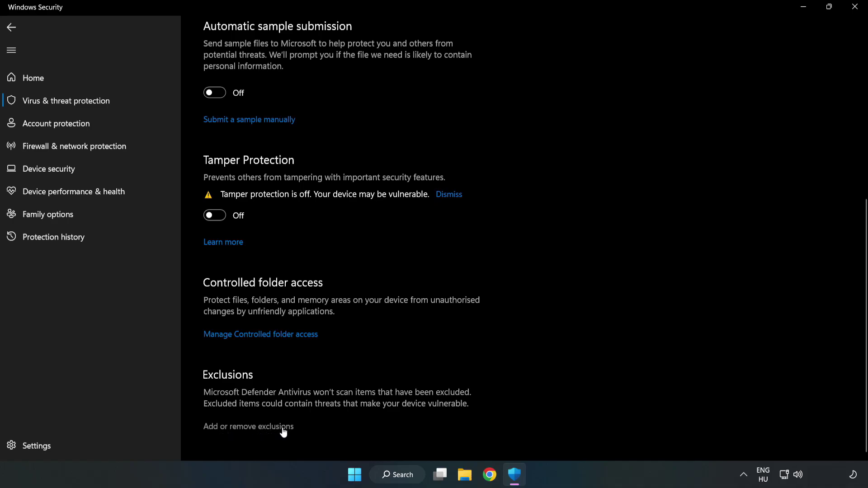
{"action": "left_click", "coordinate": [257, 428]}
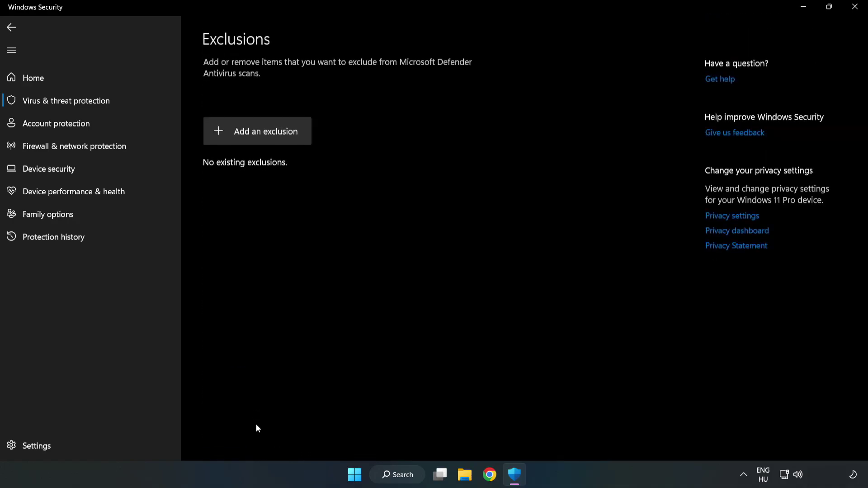
- Add the NOT WORKING APP shortcut from Program Files (x86) as a file exclusion, then close Windows Security
{"action": "left_click", "coordinate": [266, 136]}
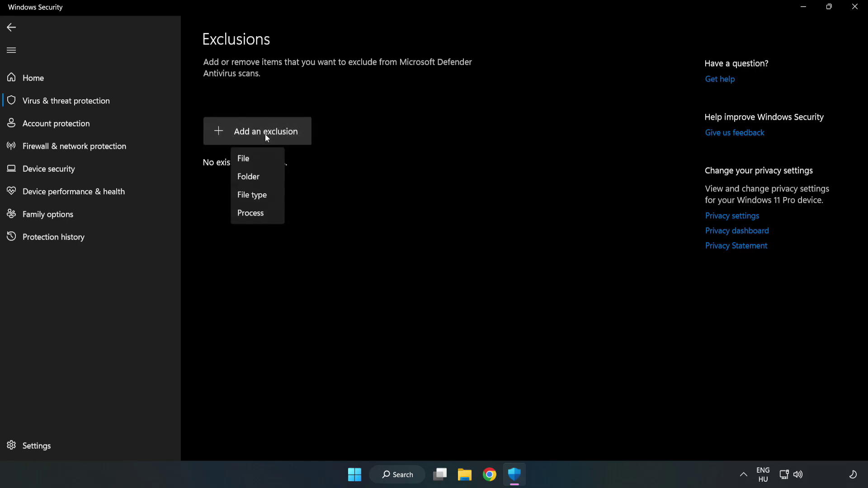
{"action": "left_click", "coordinate": [248, 160]}
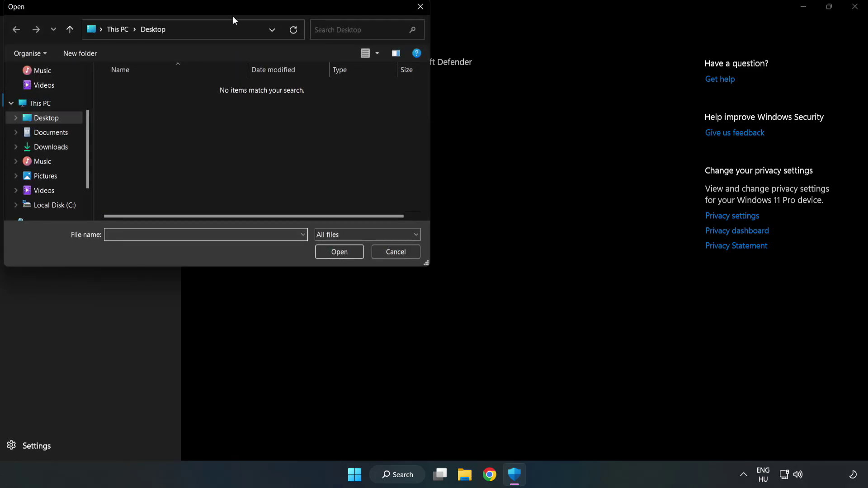
{"action": "left_click_drag", "start_coordinate": [233, 18], "coordinate": [399, 99]}
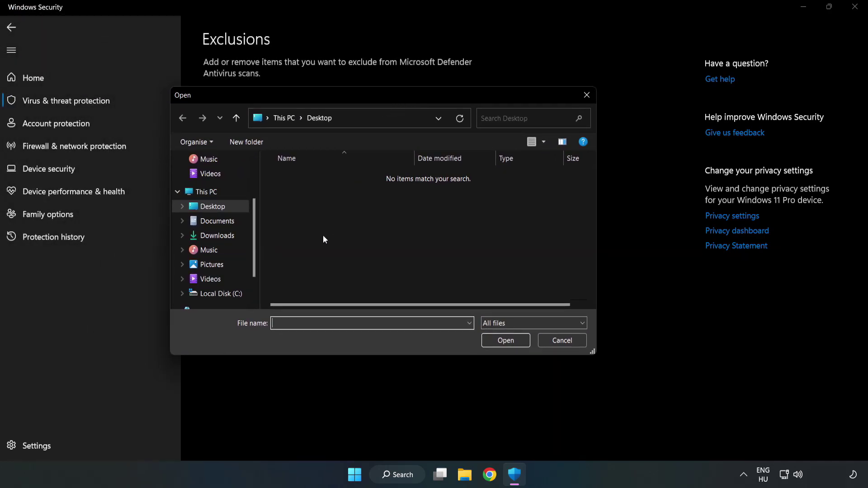
{"action": "left_click", "coordinate": [221, 294]}
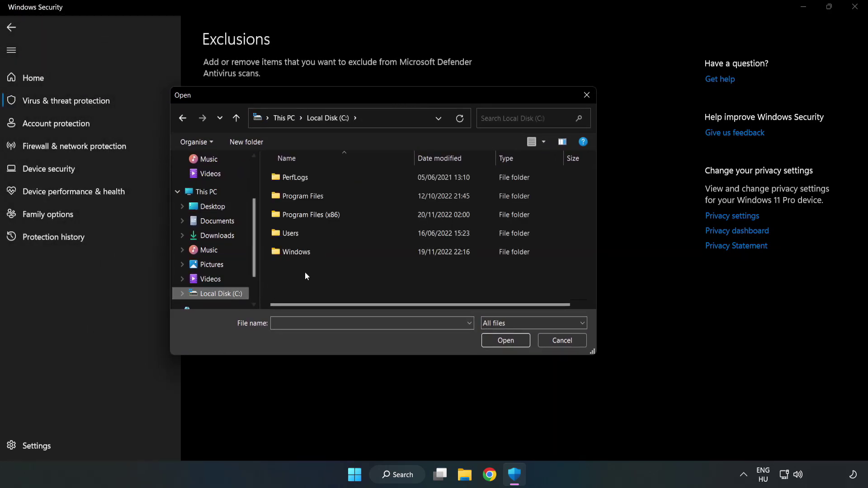
{"action": "double_click", "coordinate": [341, 215]}
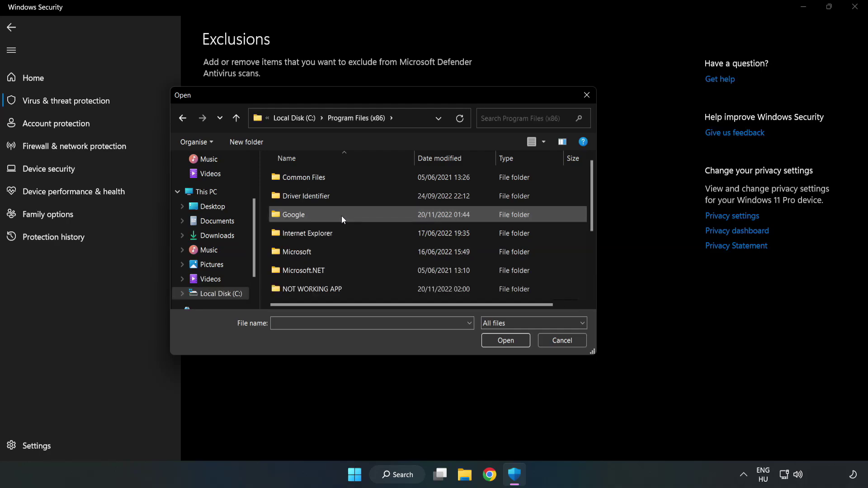
{"action": "double_click", "coordinate": [341, 288]}
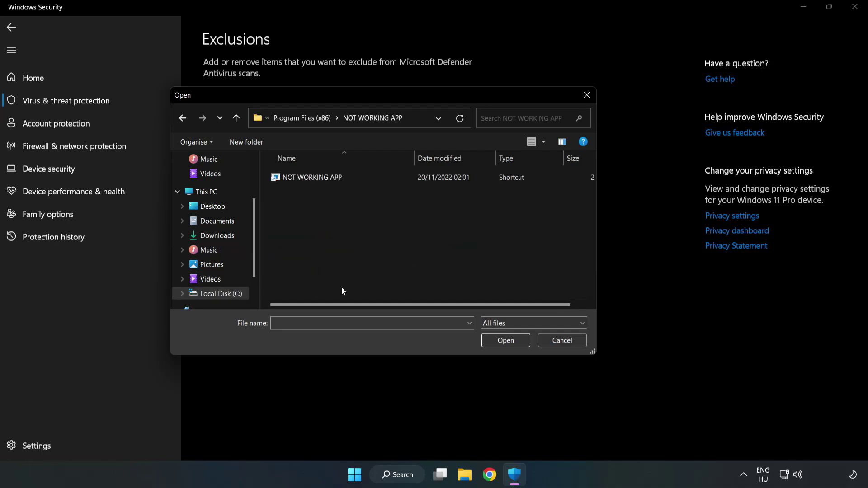
{"action": "left_click", "coordinate": [306, 177]}
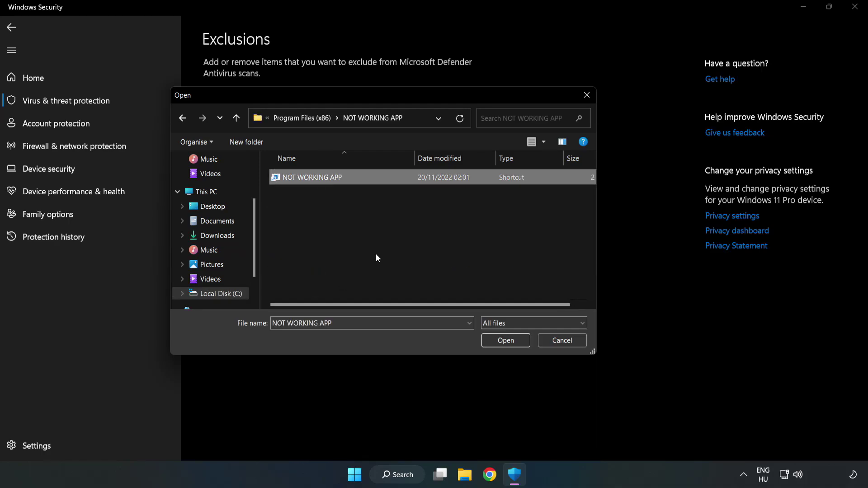
{"action": "left_click", "coordinate": [505, 340]}
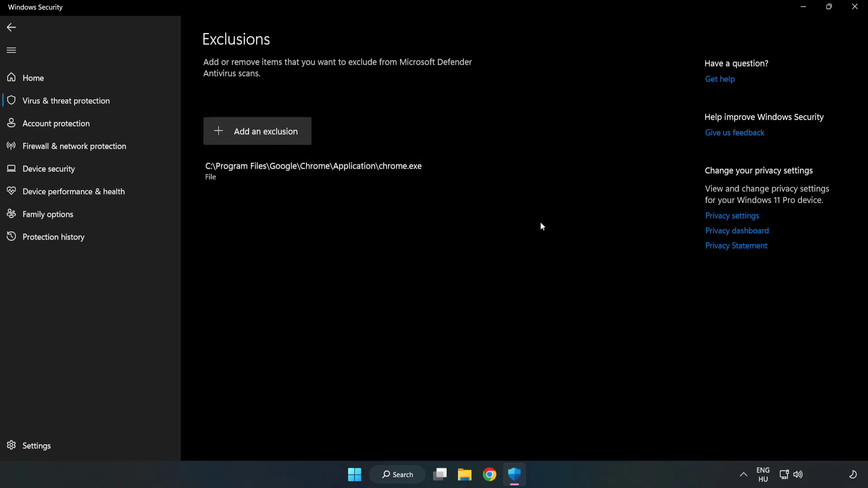
{"action": "left_click", "coordinate": [853, 11]}
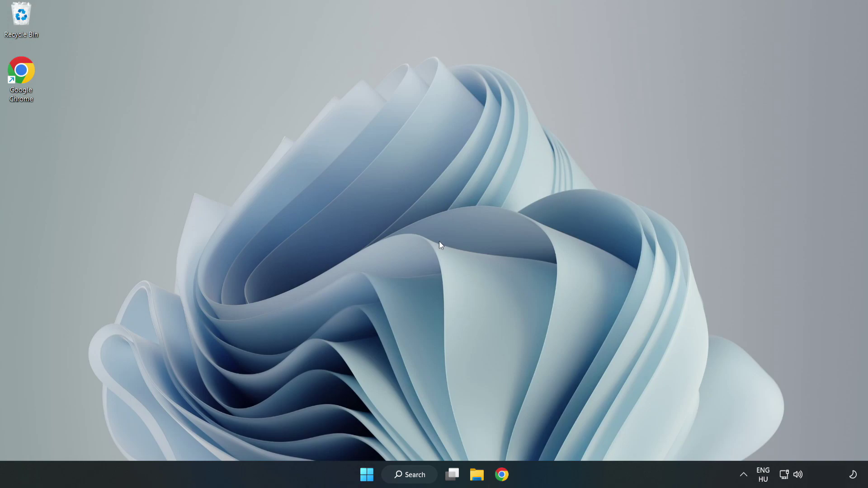
- Bring up the Start menu's power options to restart the PC
{"action": "left_click", "coordinate": [367, 474]}
{"action": "left_click", "coordinate": [574, 436]}
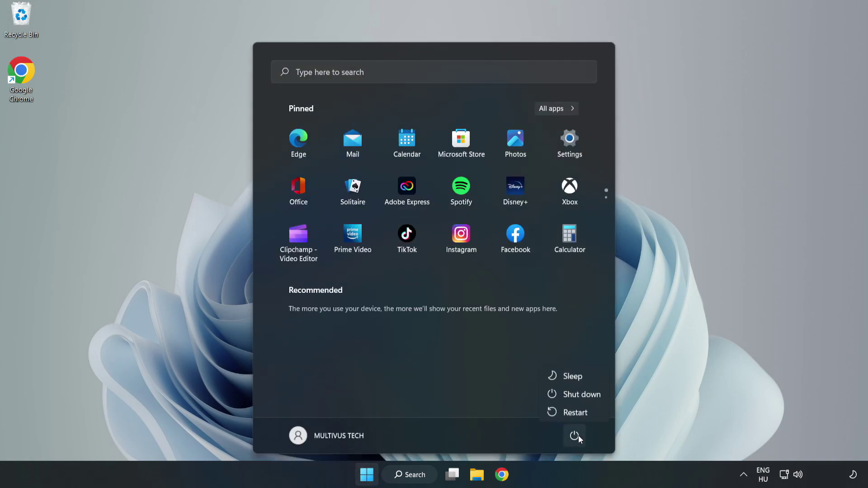